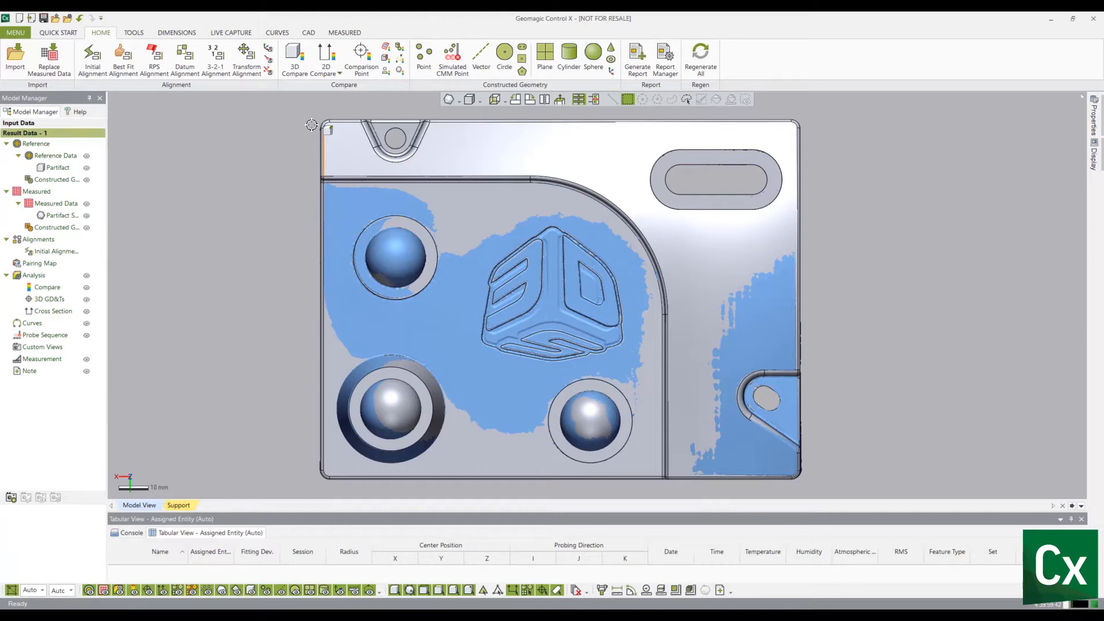
- Start a 3D Compare between the measured scan and the reference data
click(295, 62)
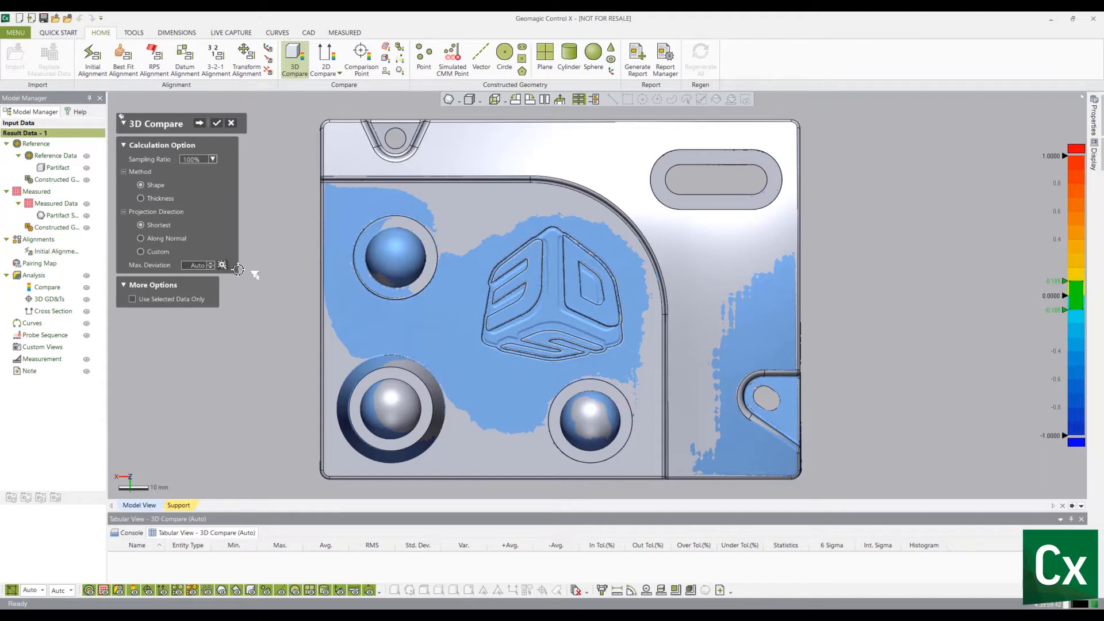
click(211, 266)
text(.56)
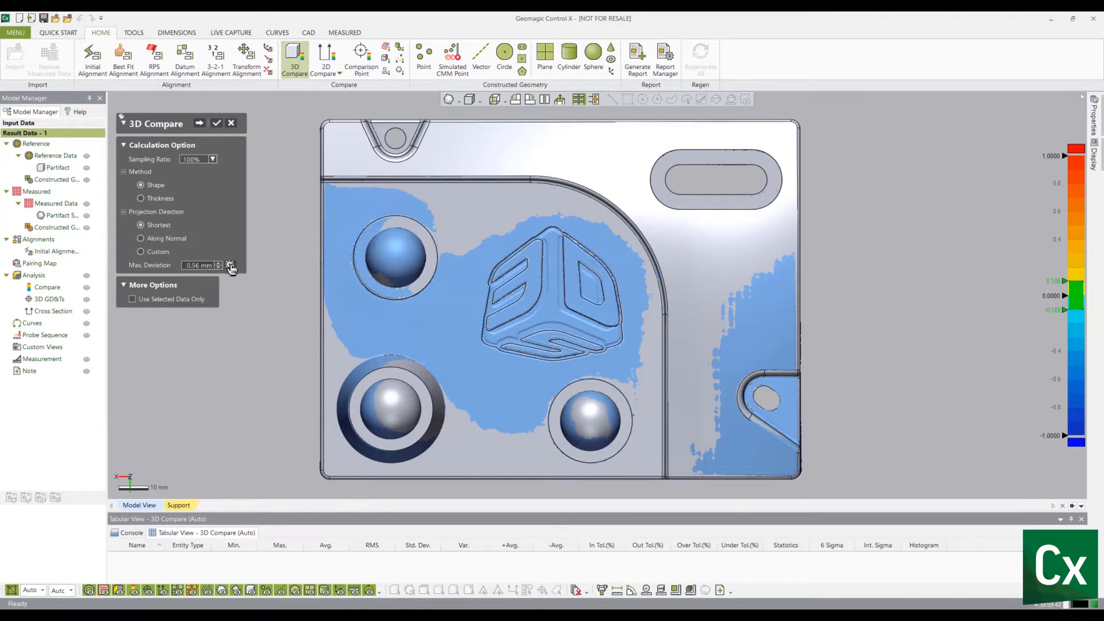
click(222, 265)
click(231, 265)
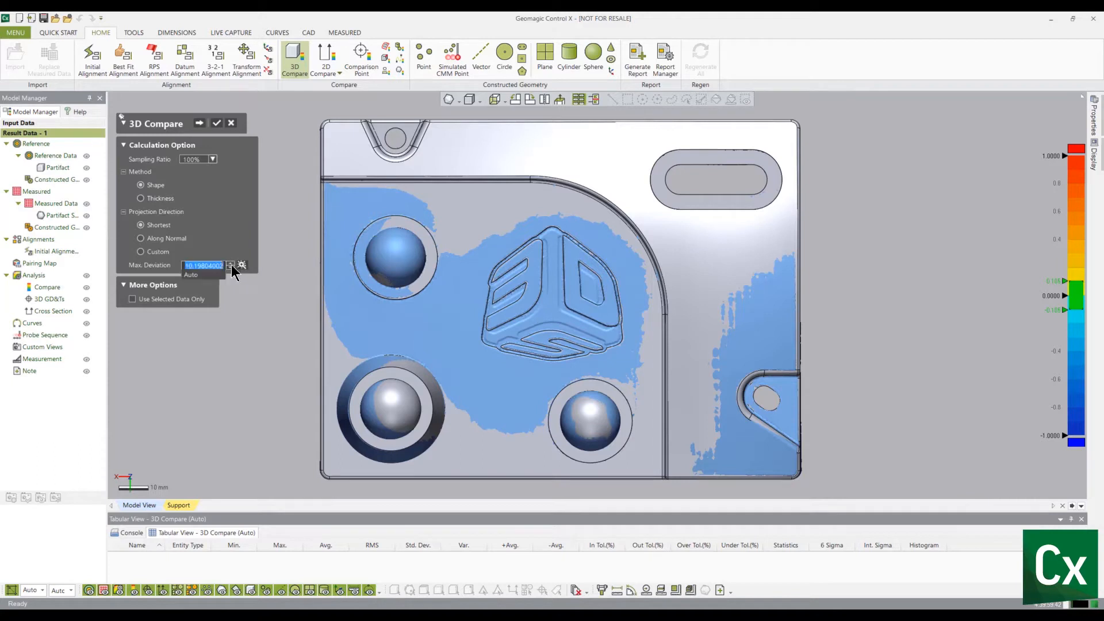
click(191, 275)
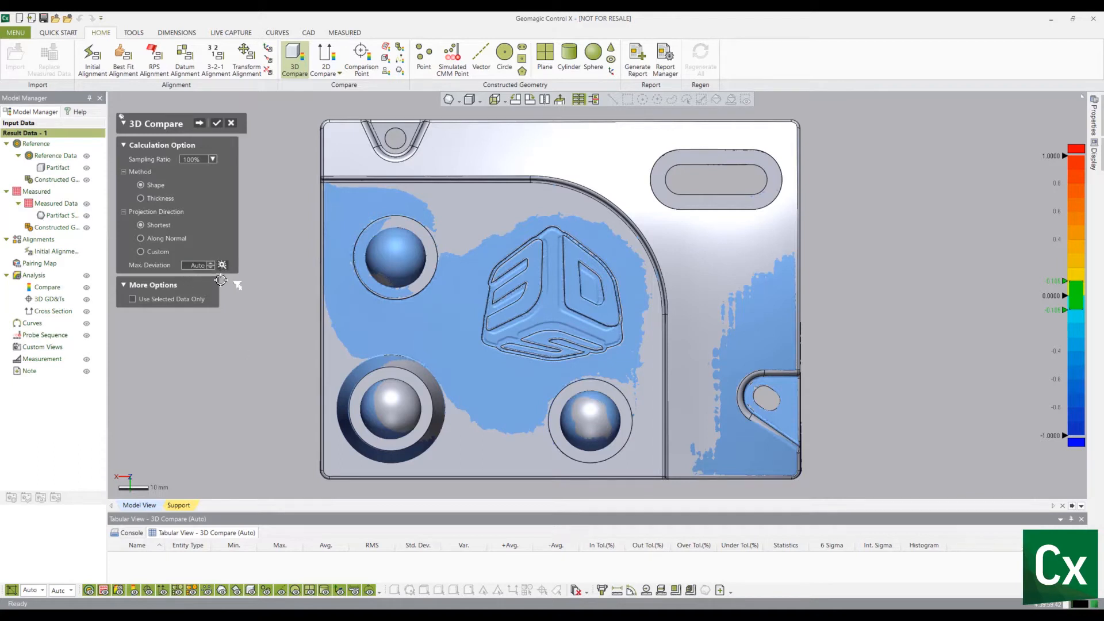
- Advance to the next stage to compute the deviation color map with Shape method and Shortest projection
click(216, 122)
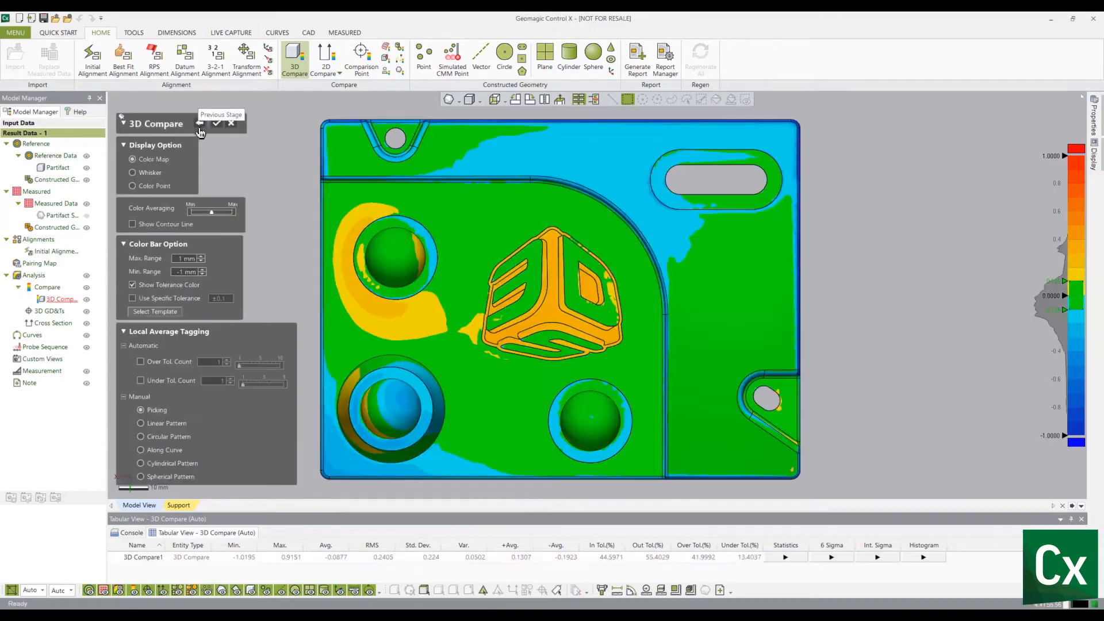
mouse_move(321, 280)
right_down()
mouse_move(400, 267)
mouse_move(321, 219)
mouse_move(346, 237)
right_up()
scroll(463, 279, down, 3)
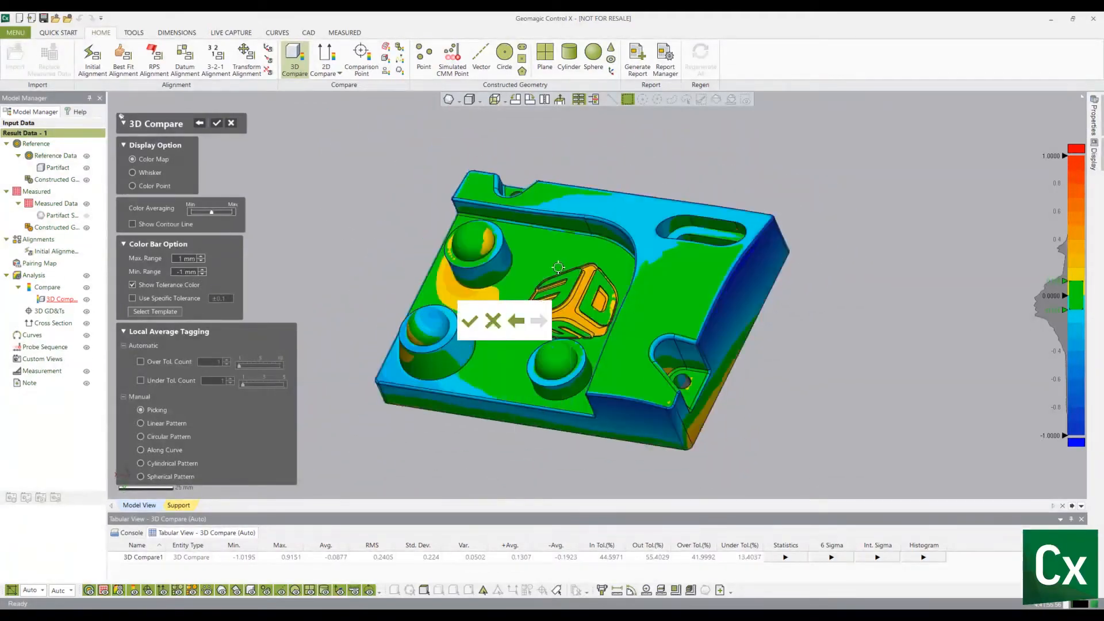
mouse_move(598, 285)
right_down()
mouse_move(790, 241)
mouse_move(566, 313)
mouse_move(506, 258)
mouse_move(536, 337)
mouse_move(497, 318)
mouse_move(513, 347)
mouse_move(752, 385)
right_up()
scroll(593, 276, up, 3)
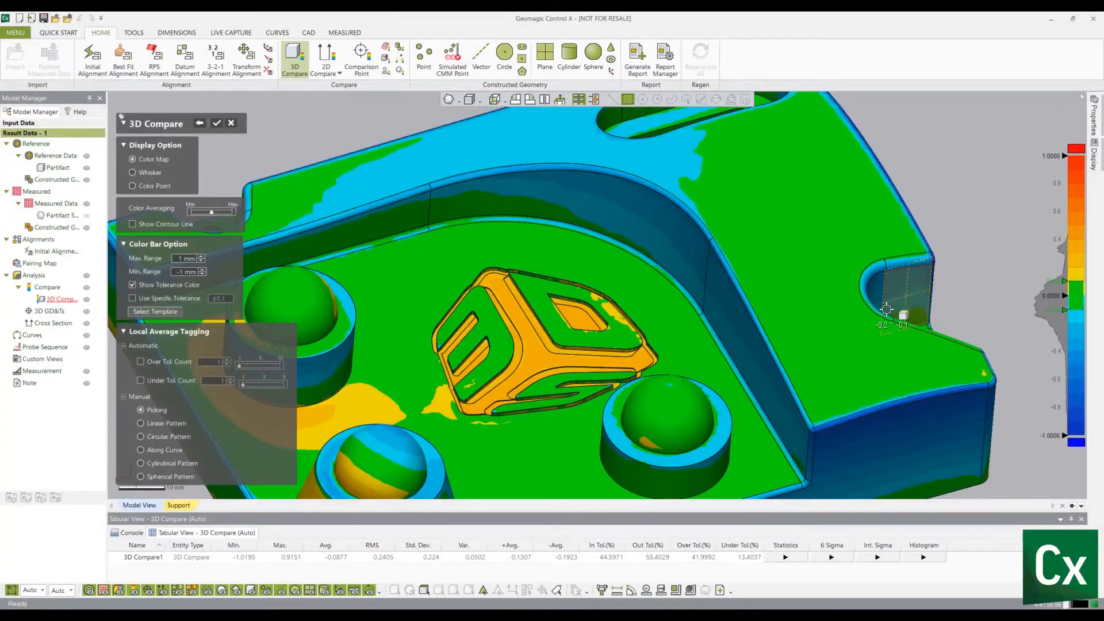
- Switch the comparison display to Whisker
click(147, 174)
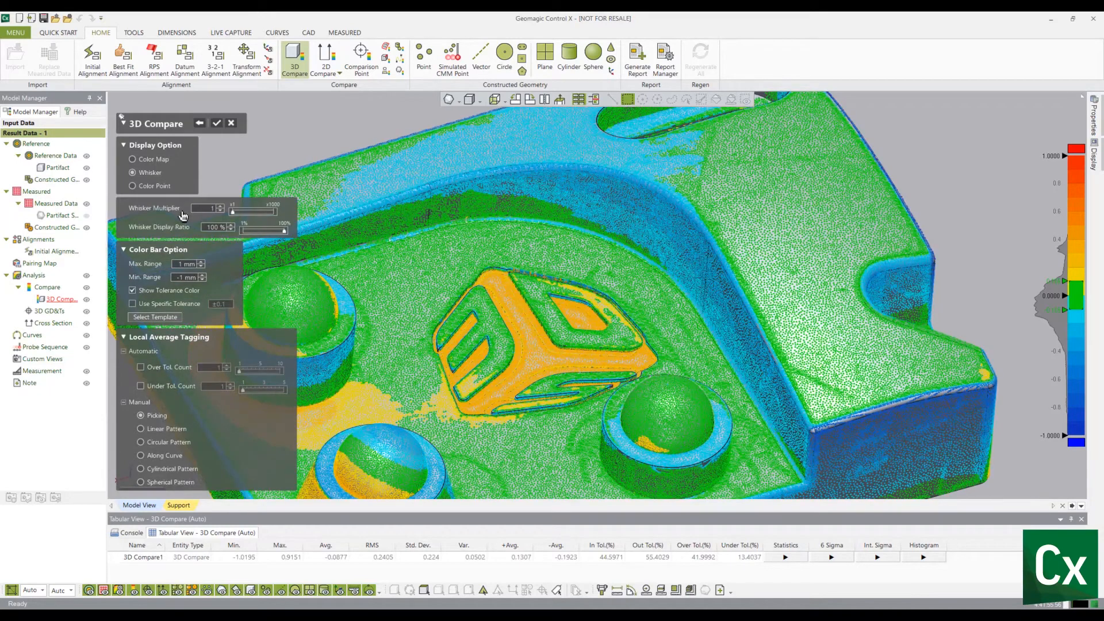
middle_drag(839, 319, 671, 298)
scroll(915, 450, up, 5)
middle_drag(898, 363, 511, 240)
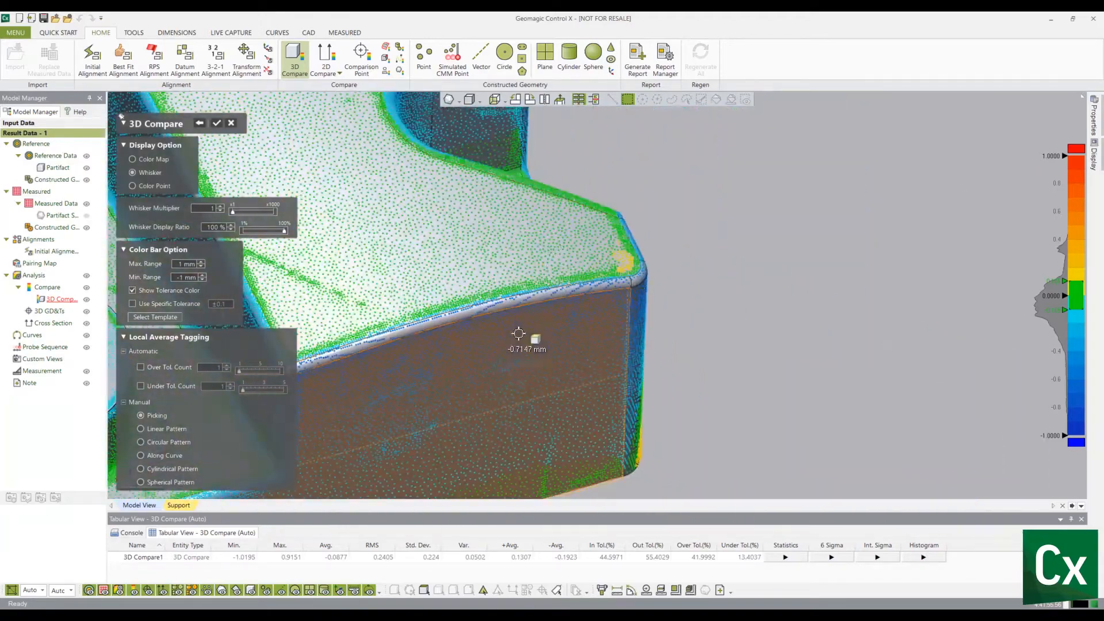
- Switch the comparison display to Color Point and fit the whole part in view
click(133, 186)
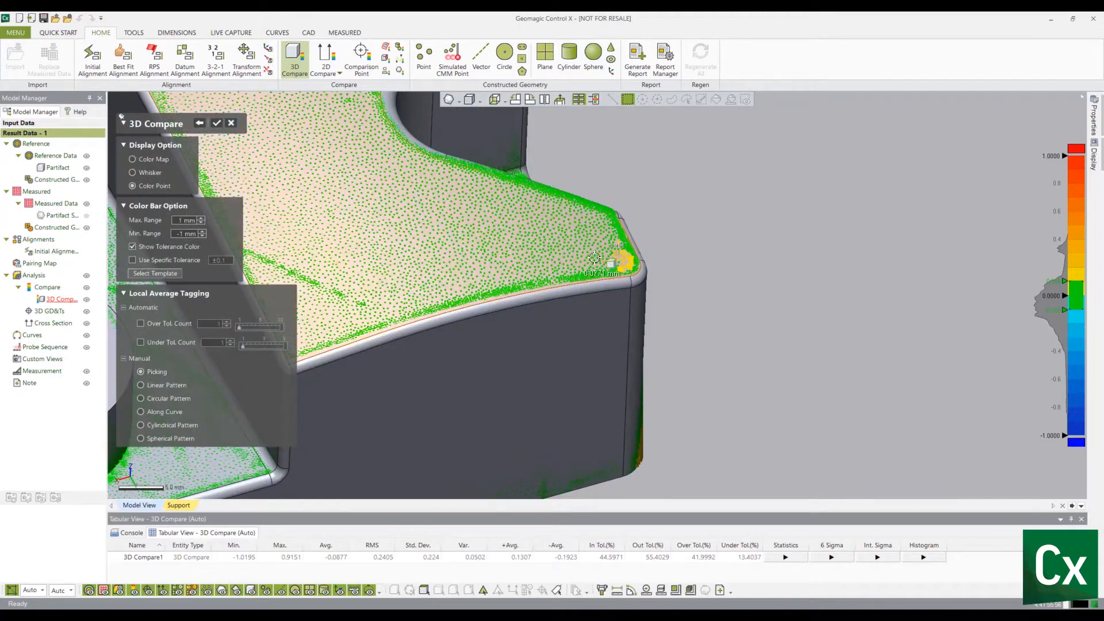
right_drag(506, 219, 563, 172)
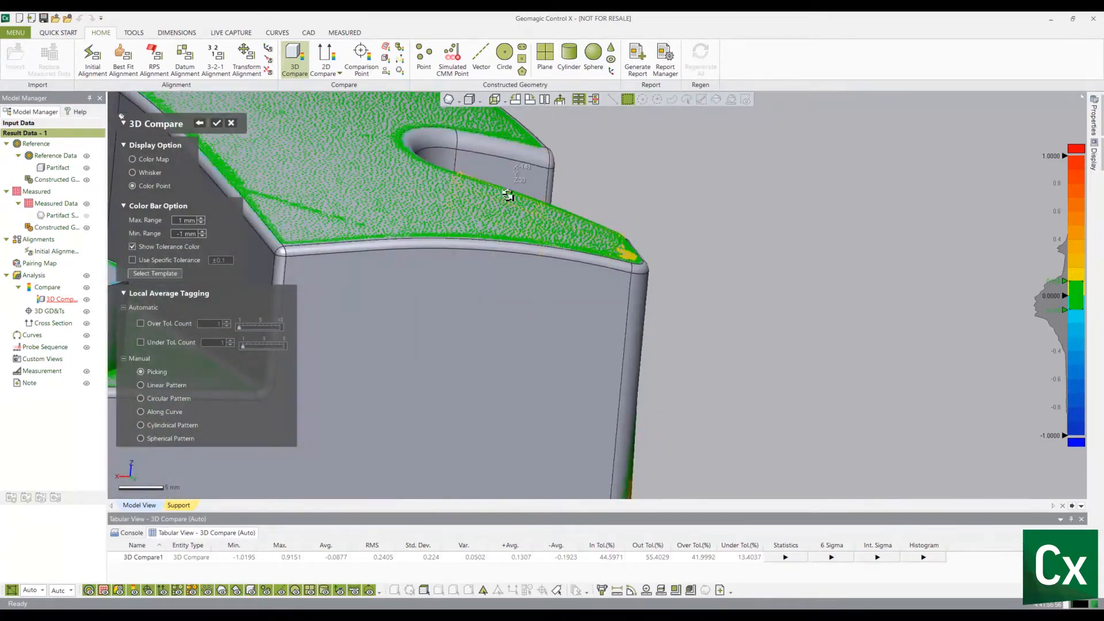
right_drag(507, 195, 482, 229)
scroll(478, 231, down, 3)
scroll(529, 330, down, 3)
ctrl+right_drag(530, 276, 909, 213)
mouse_move(381, 259)
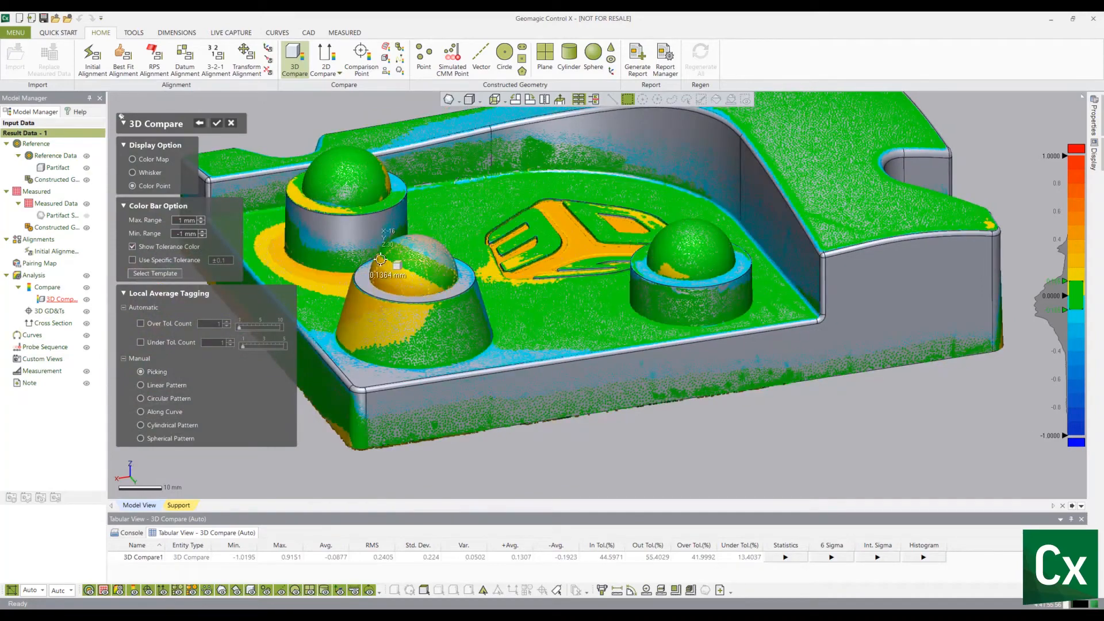
key(ctrl+f)
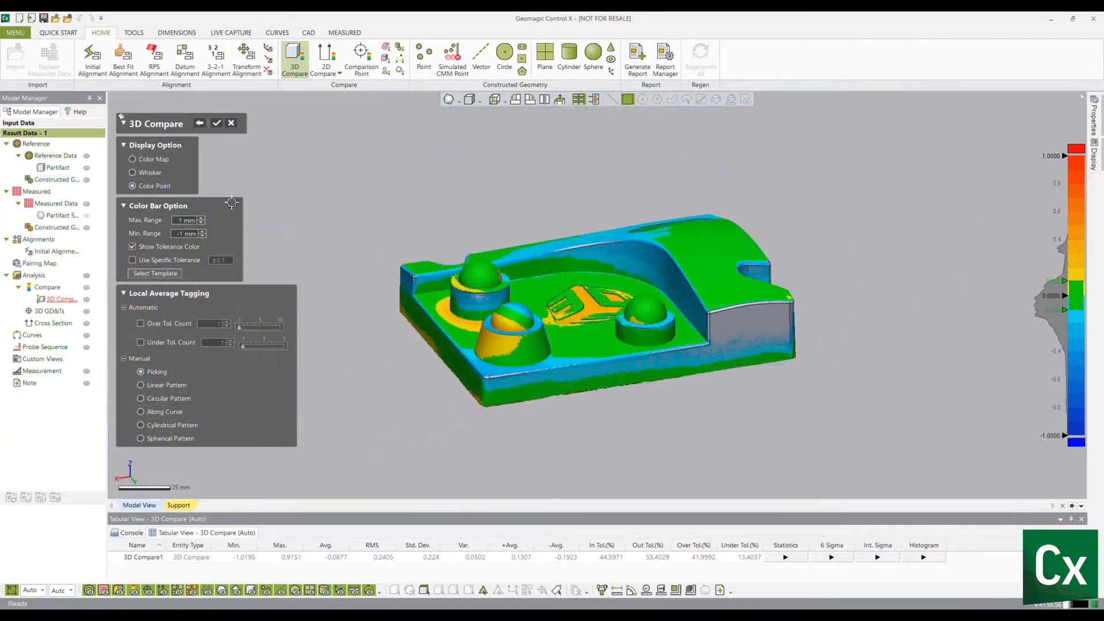
- Switch the comparison display back to Color Map
click(144, 160)
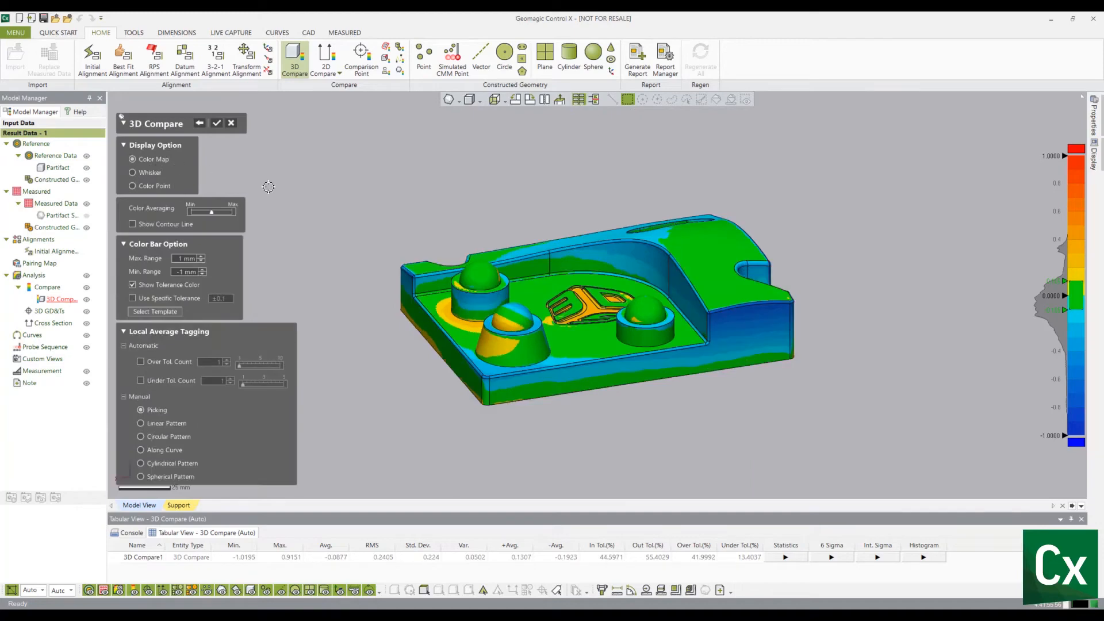
right_drag(713, 238, 671, 371)
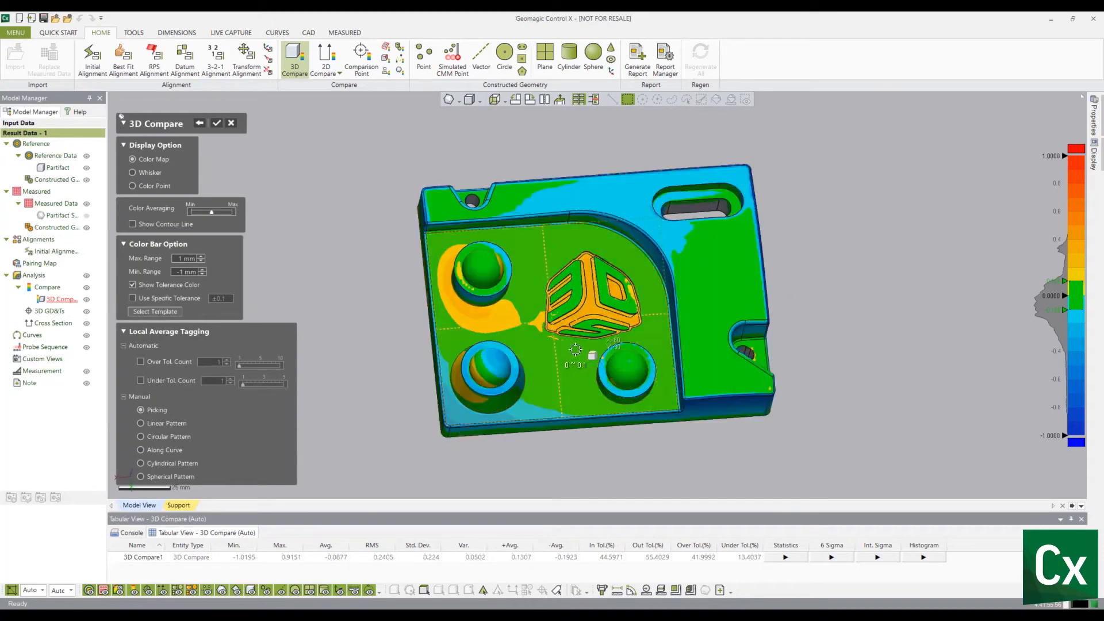
- Show contour lines on the color map, then hide them again
click(166, 225)
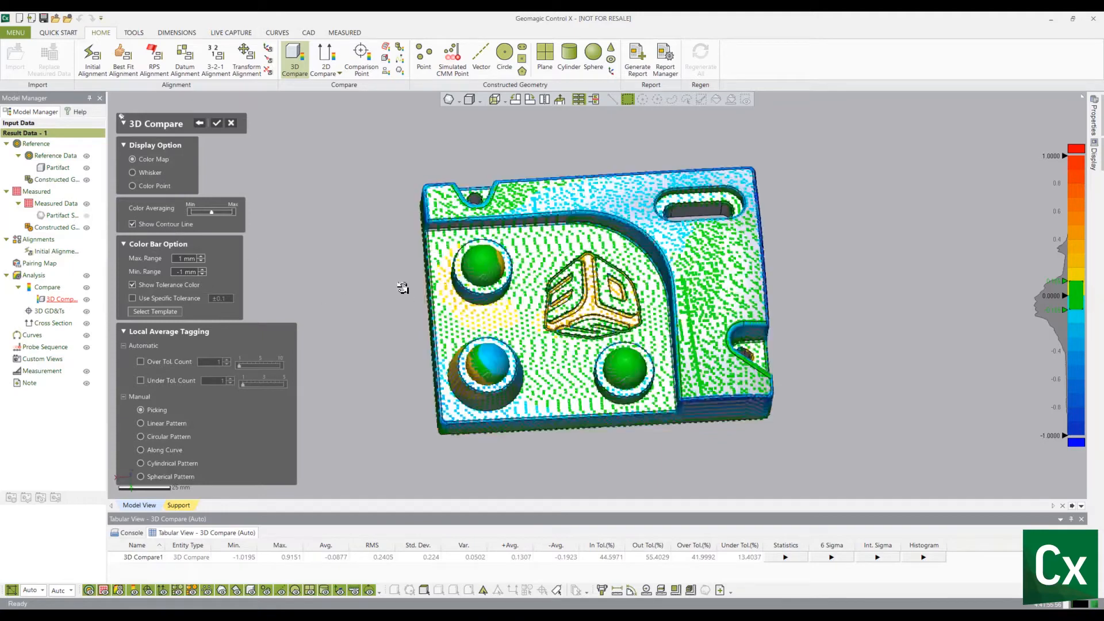
right_drag(403, 287, 316, 229)
right_drag(613, 358, 660, 431)
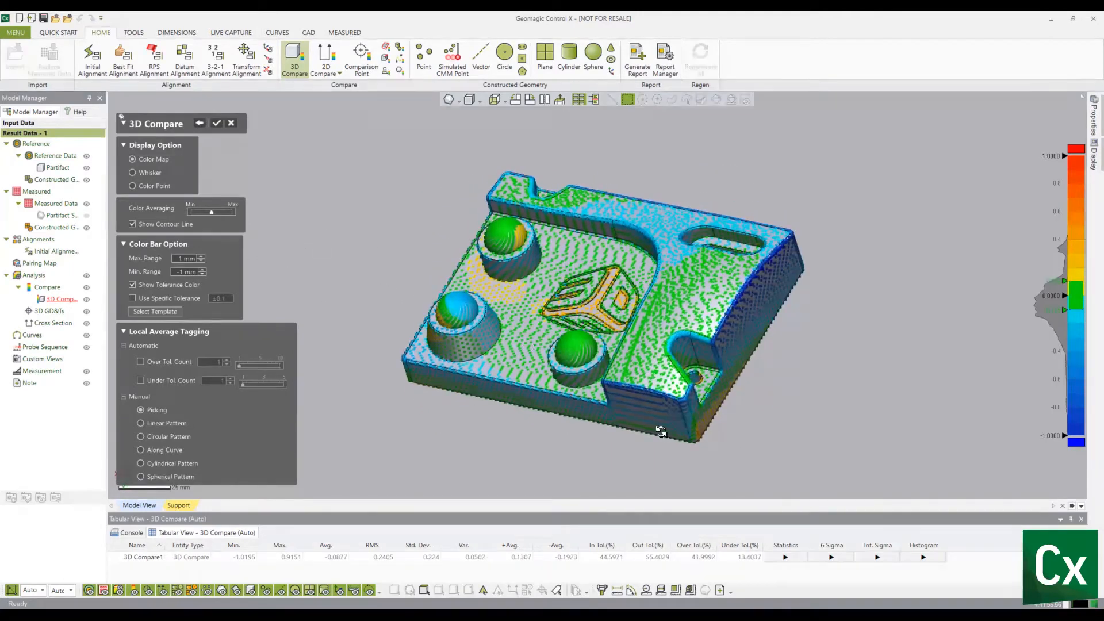
click(184, 228)
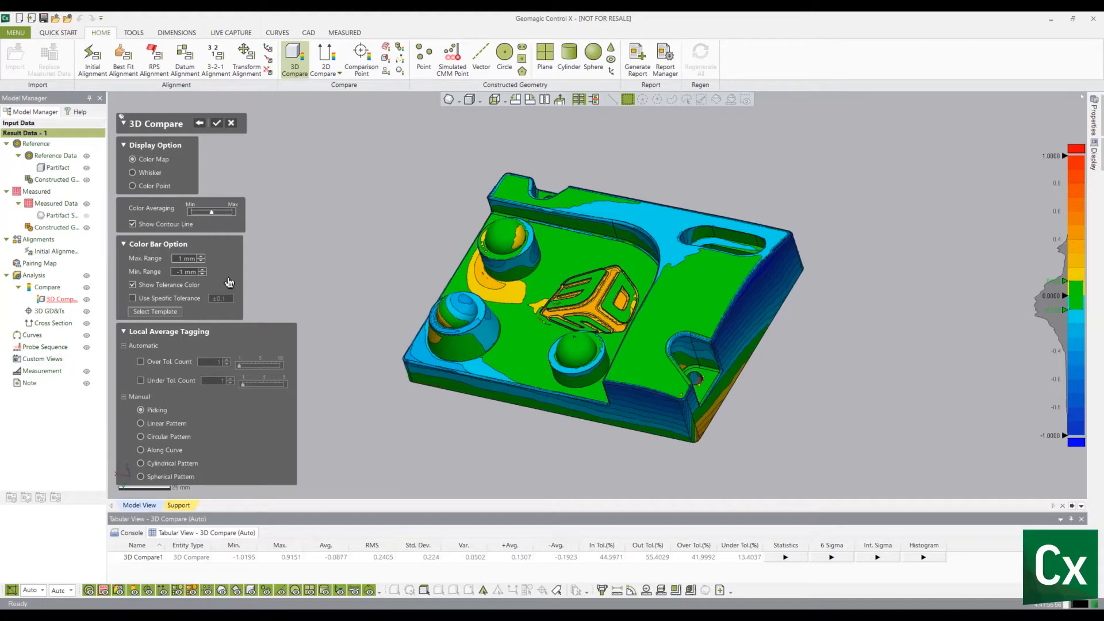
- Enable a specific tolerance and set it to ±0.05
click(171, 299)
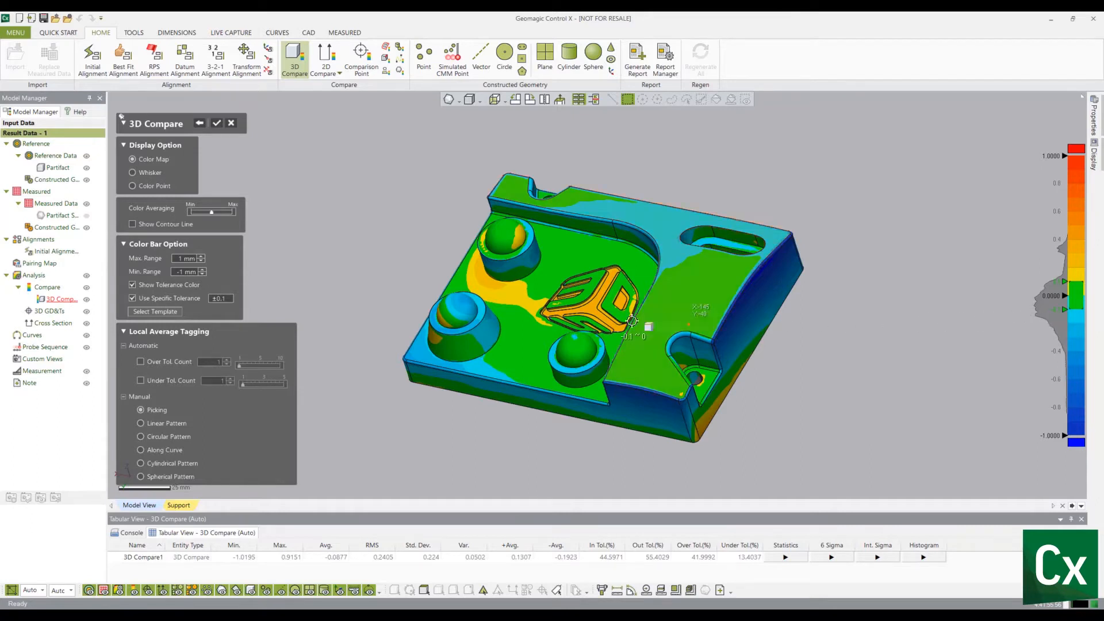
click(229, 301)
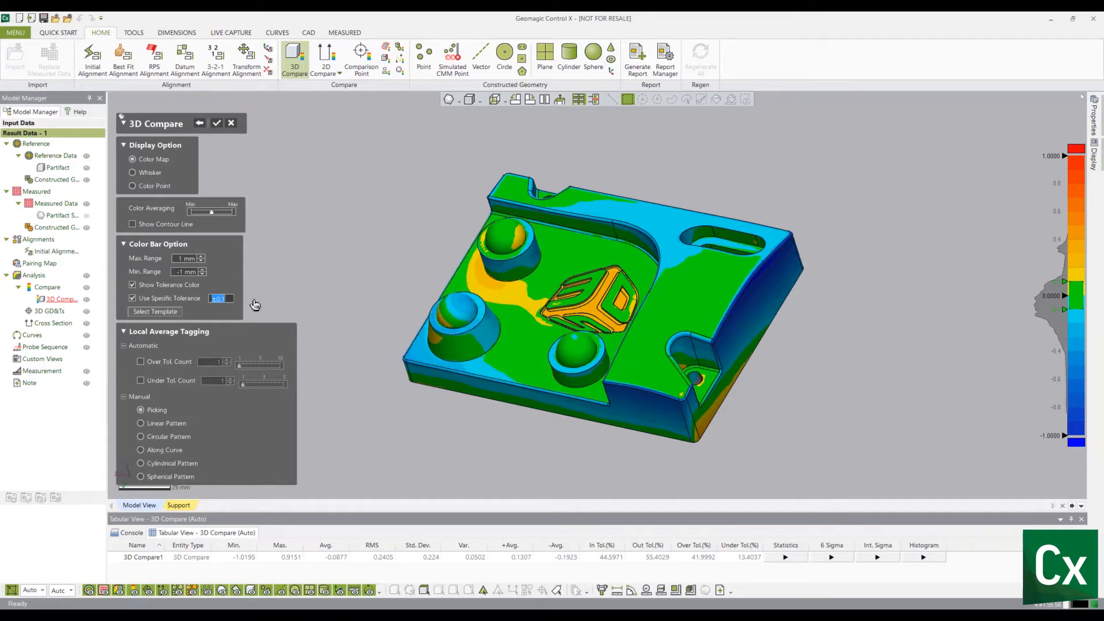
key(BackSpace)
text(.05)
key(Return)
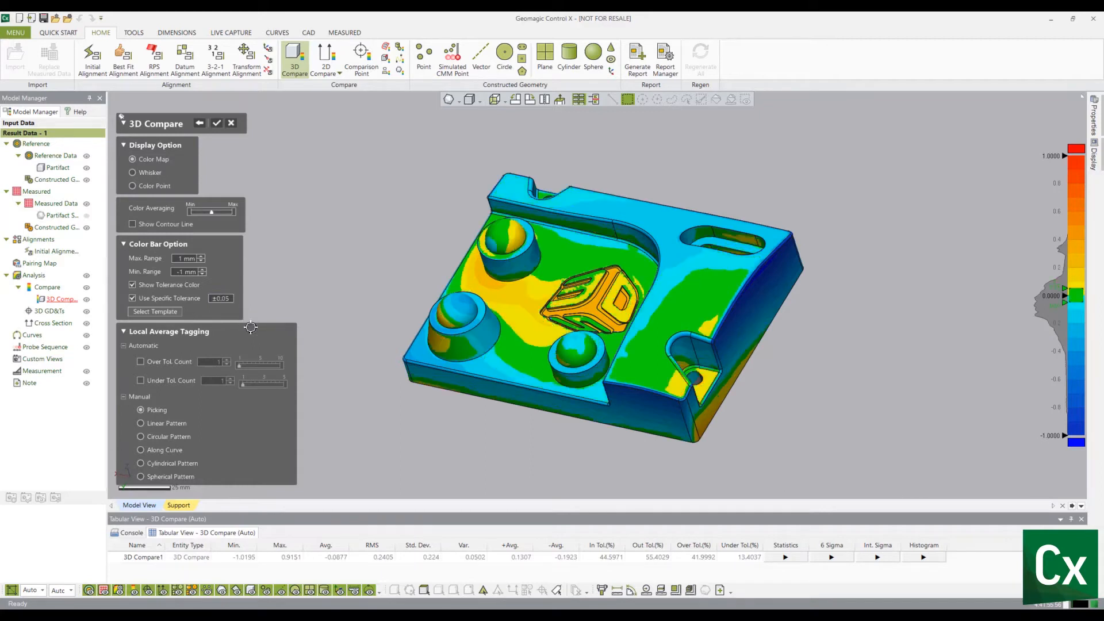
- Change the specific tolerance range to -0.2 ~ 0.05
click(228, 299)
click(229, 299)
text(~-.2)
key(Return)
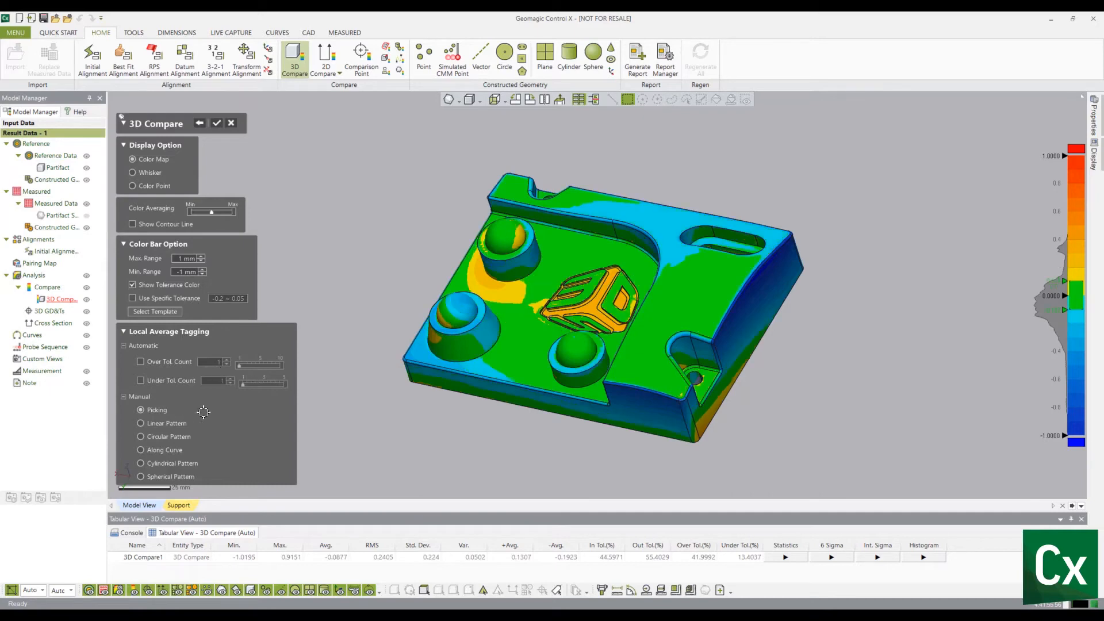
- Pick three points on the part to place deviation tags
click(521, 328)
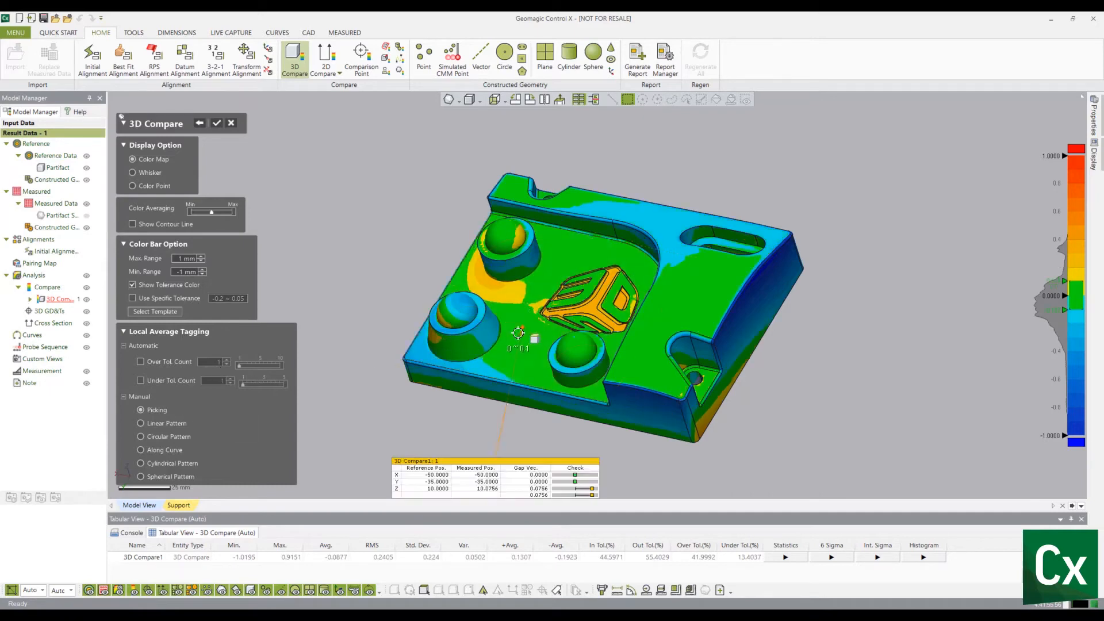
click(737, 309)
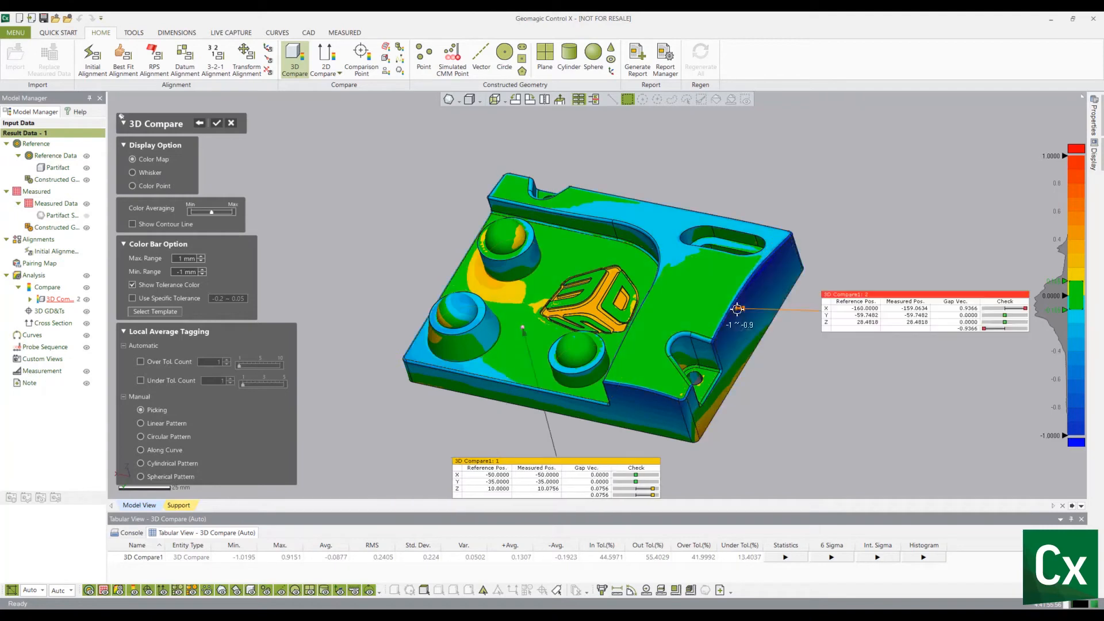
click(646, 369)
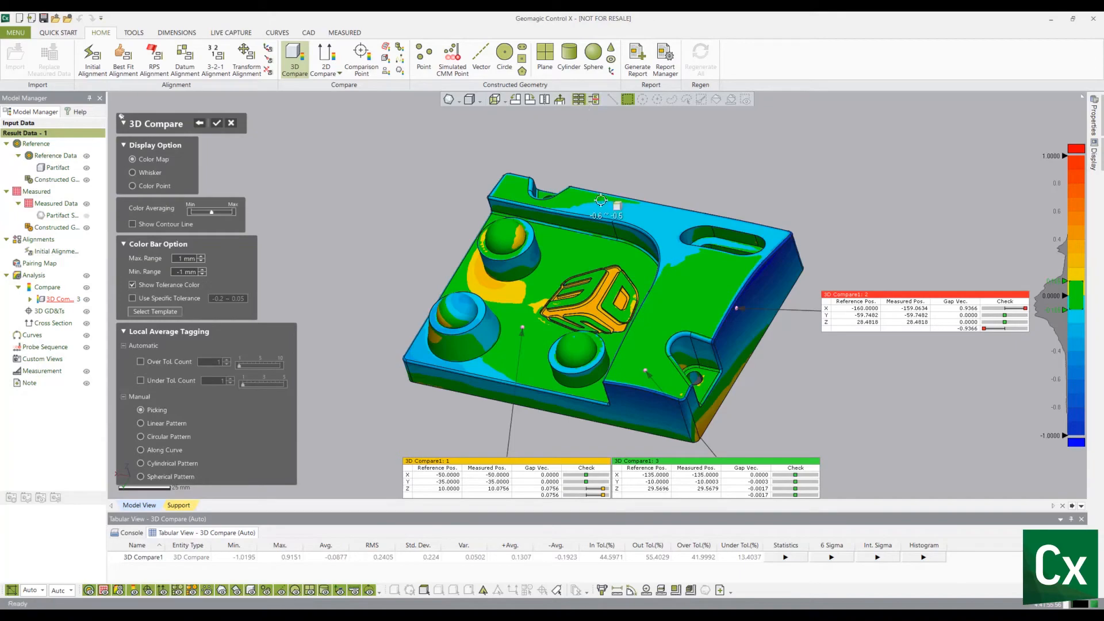
- Apply snapped alignment to the deviation tags and reposition them around the part
mouse_move(682, 201)
right_down()
mouse_move(722, 155)
mouse_move(610, 151)
mouse_move(624, 169)
mouse_move(678, 158)
right_up()
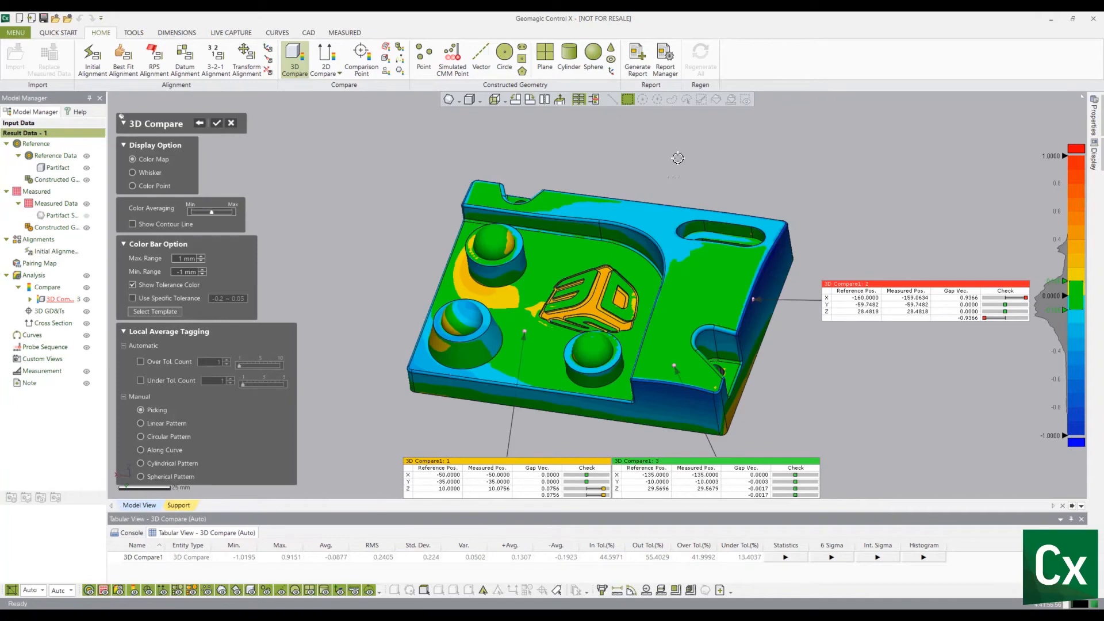
click(593, 99)
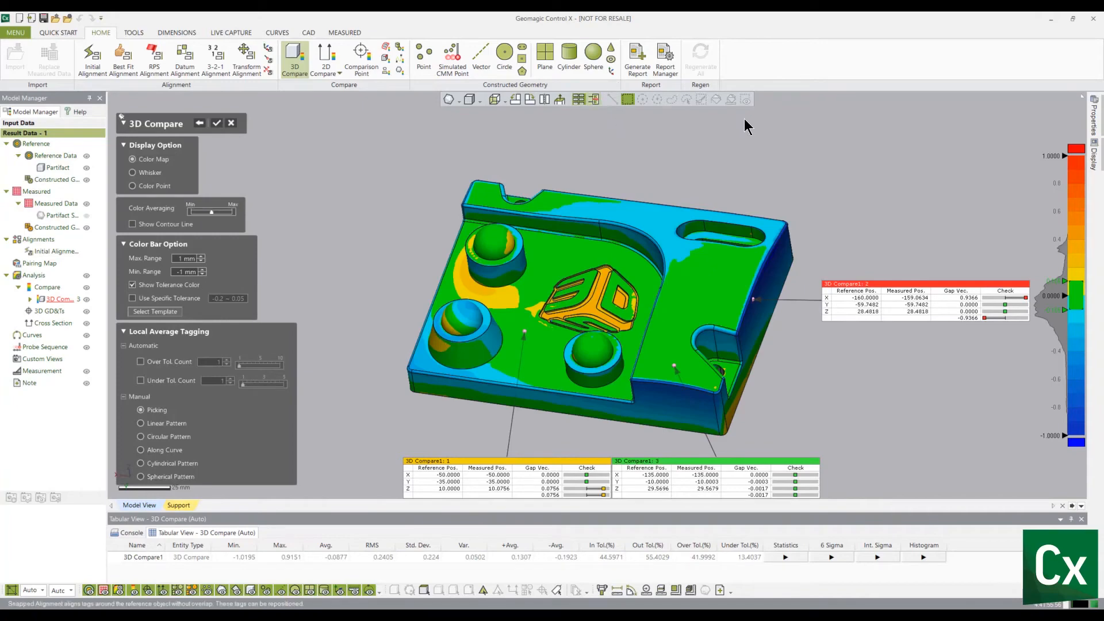
mouse_move(684, 224)
right_down()
mouse_move(674, 165)
mouse_move(616, 123)
mouse_move(641, 200)
mouse_move(631, 191)
right_up()
drag(632, 340, 461, 344)
drag(424, 278, 333, 154)
drag(754, 371, 754, 352)
drag(805, 303, 850, 172)
drag(775, 368, 892, 430)
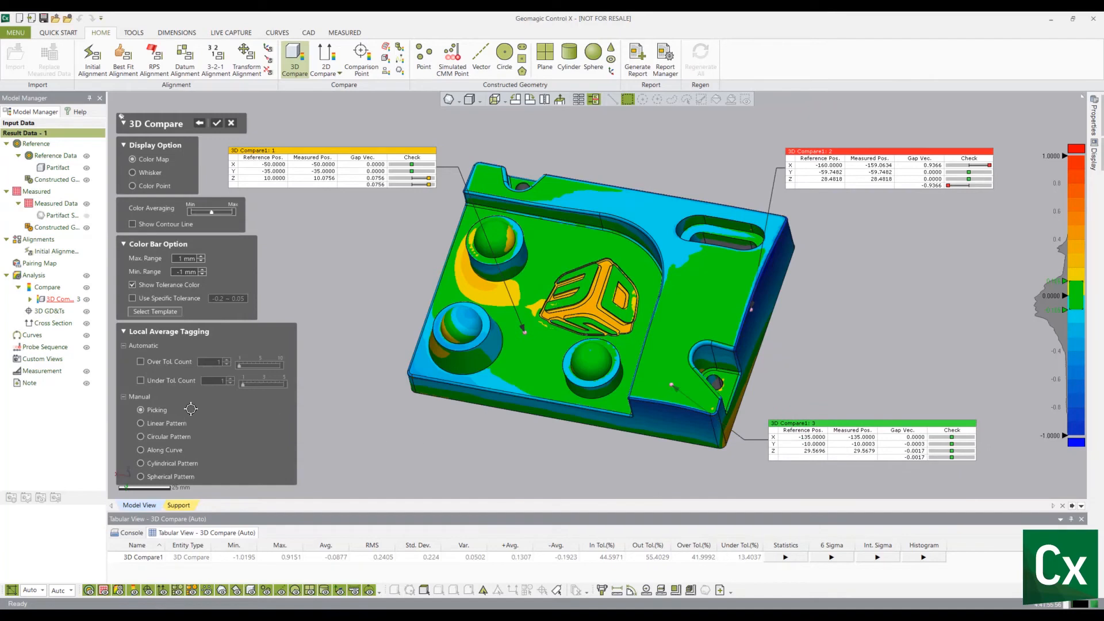
- Add automatic over- and under-tolerance tags, then turn both automatic taggings off again
click(140, 362)
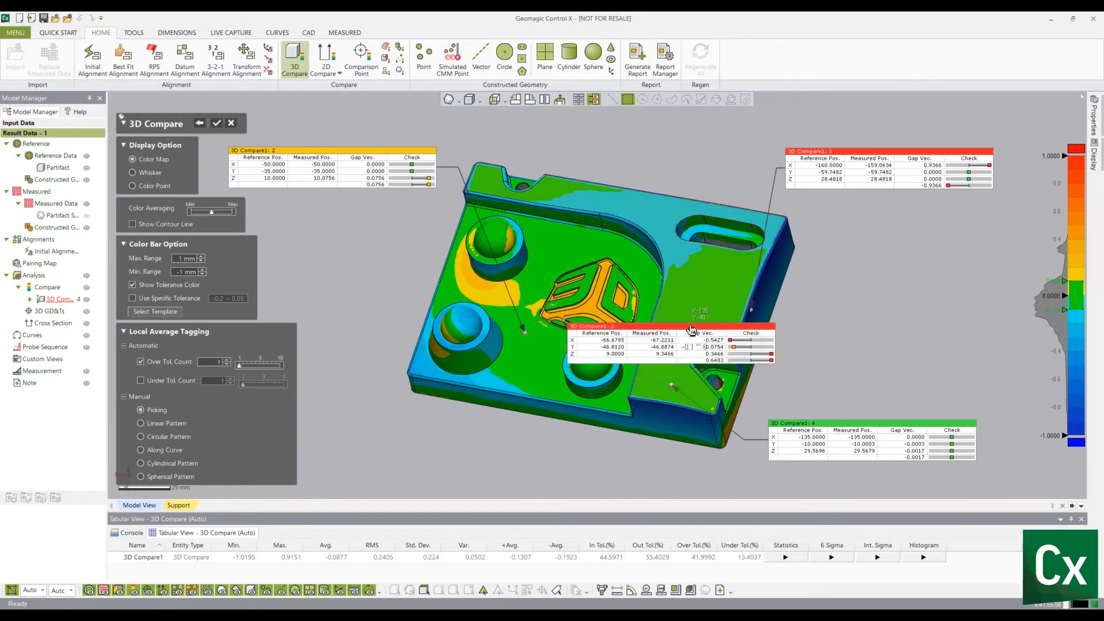
drag(691, 341, 482, 448)
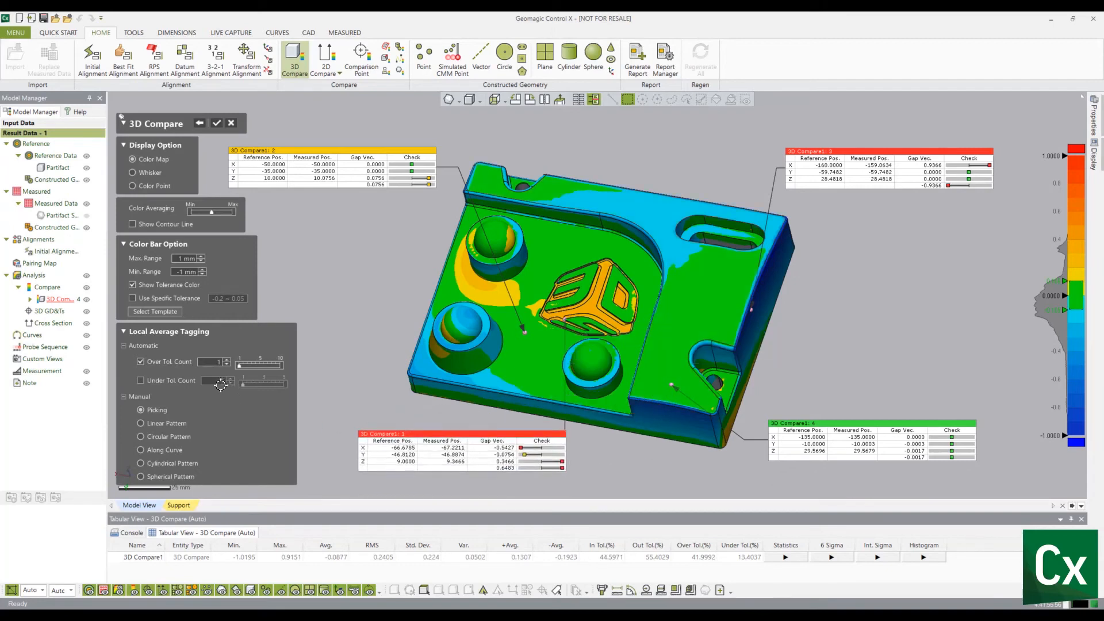
click(161, 384)
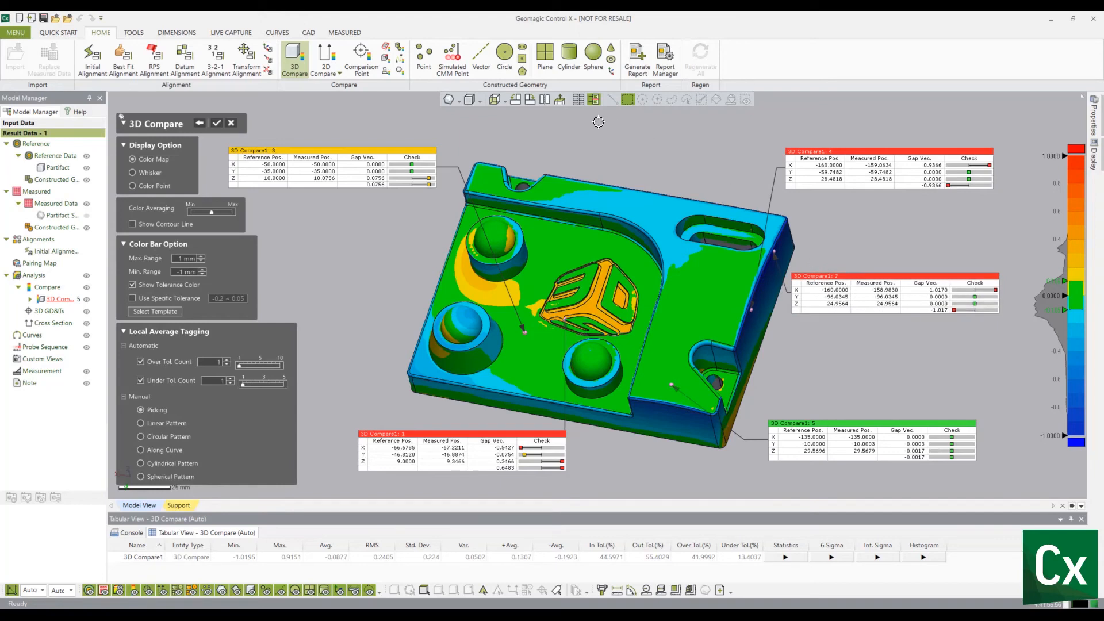
click(580, 100)
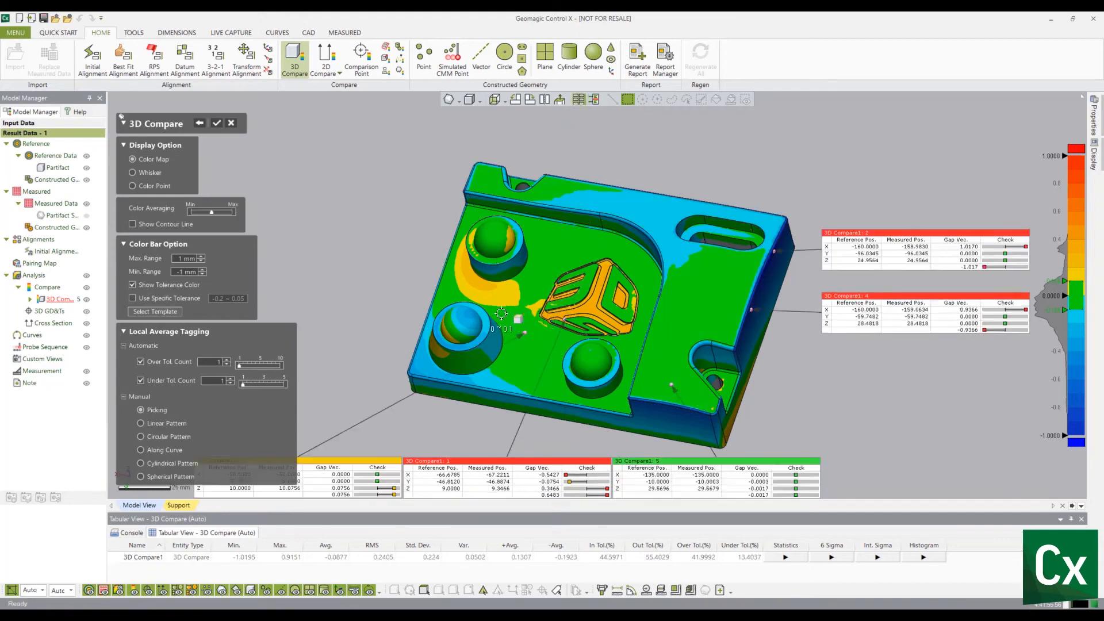
click(141, 381)
click(141, 363)
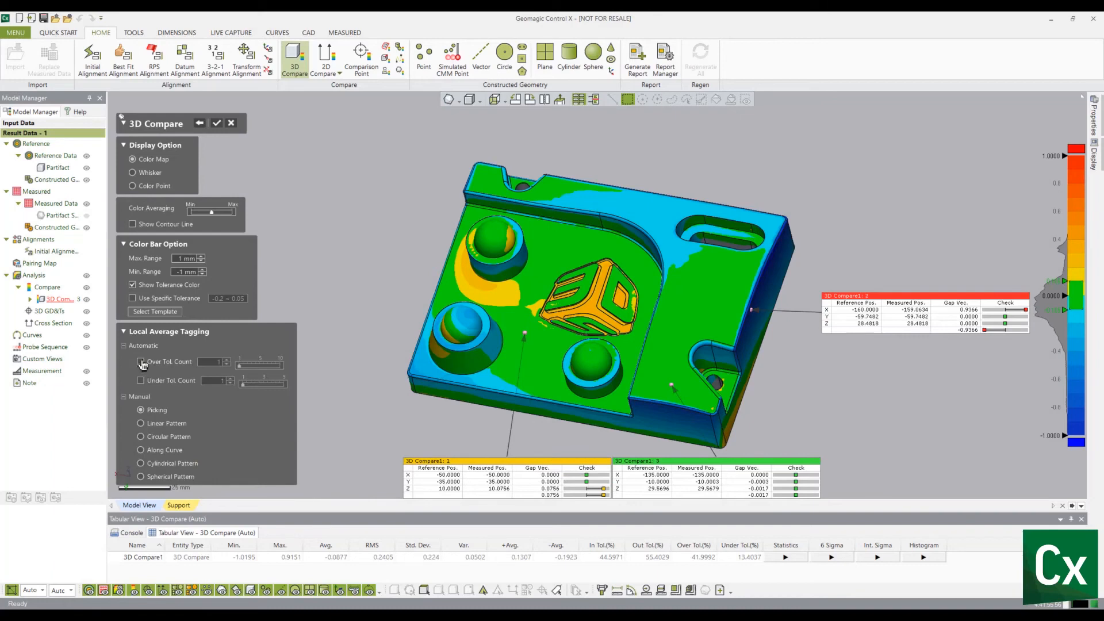
- Confirm the 3D Compare and toggle the comparison's visibility off and back on
click(216, 122)
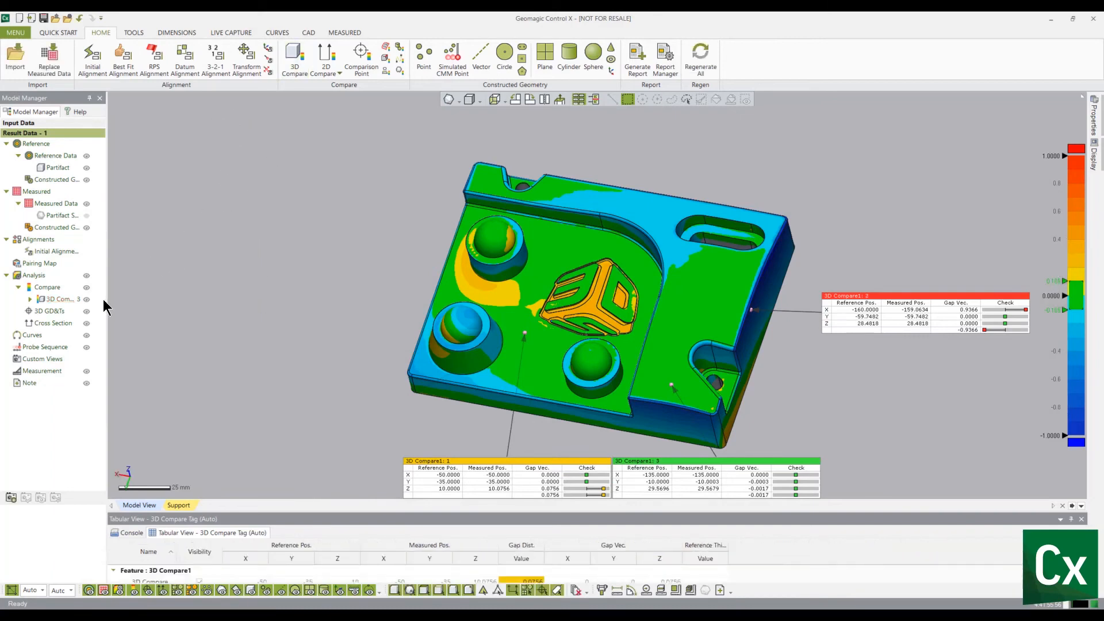
click(87, 300)
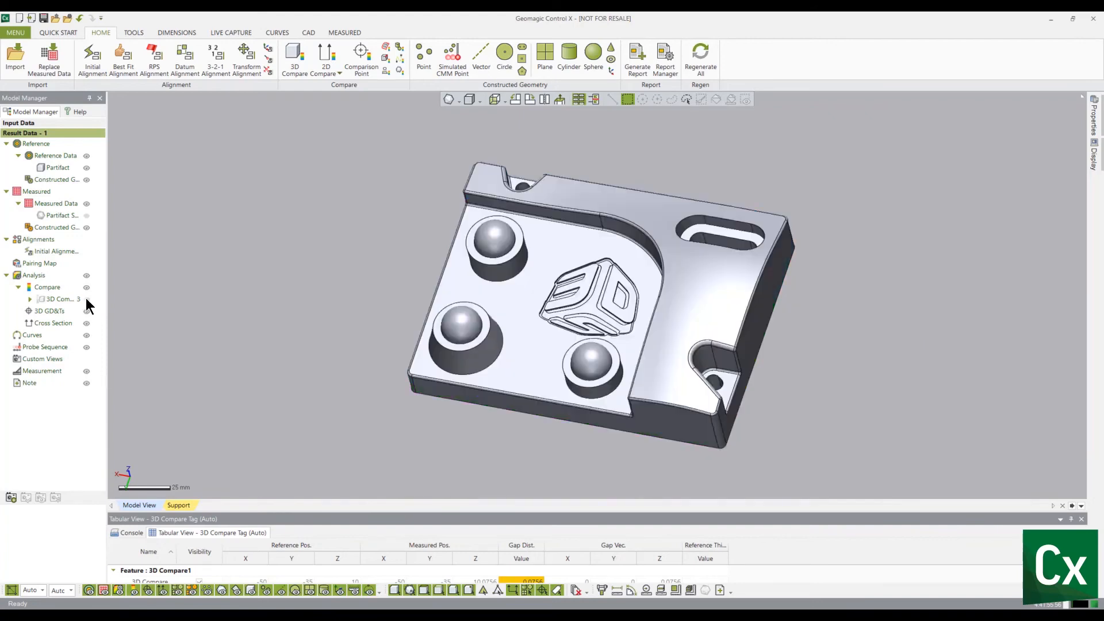
click(87, 299)
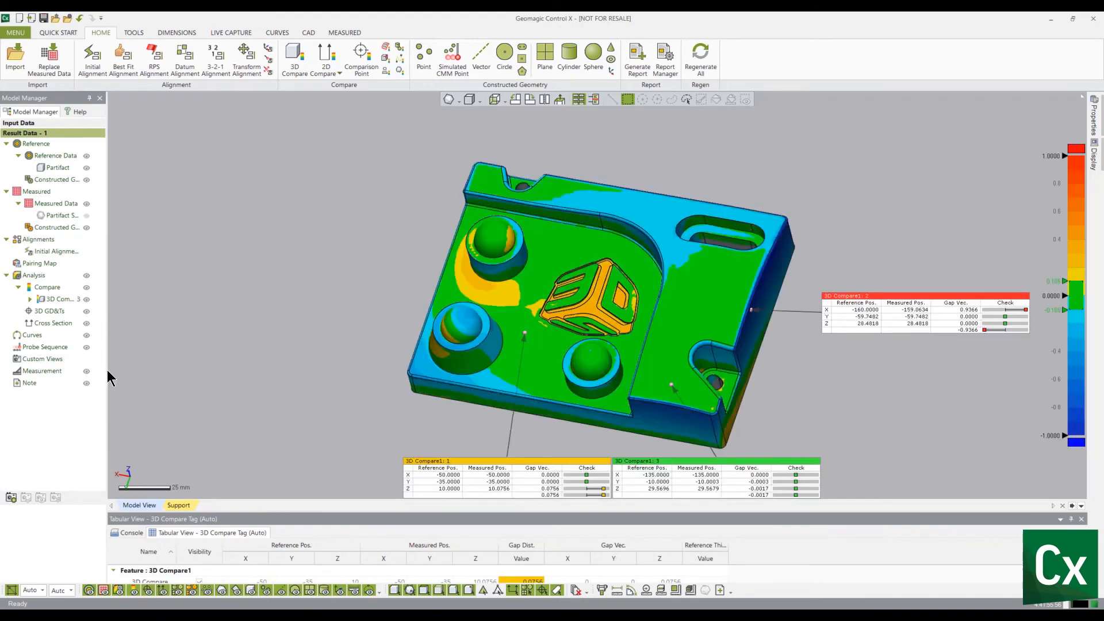
click(134, 592)
click(134, 591)
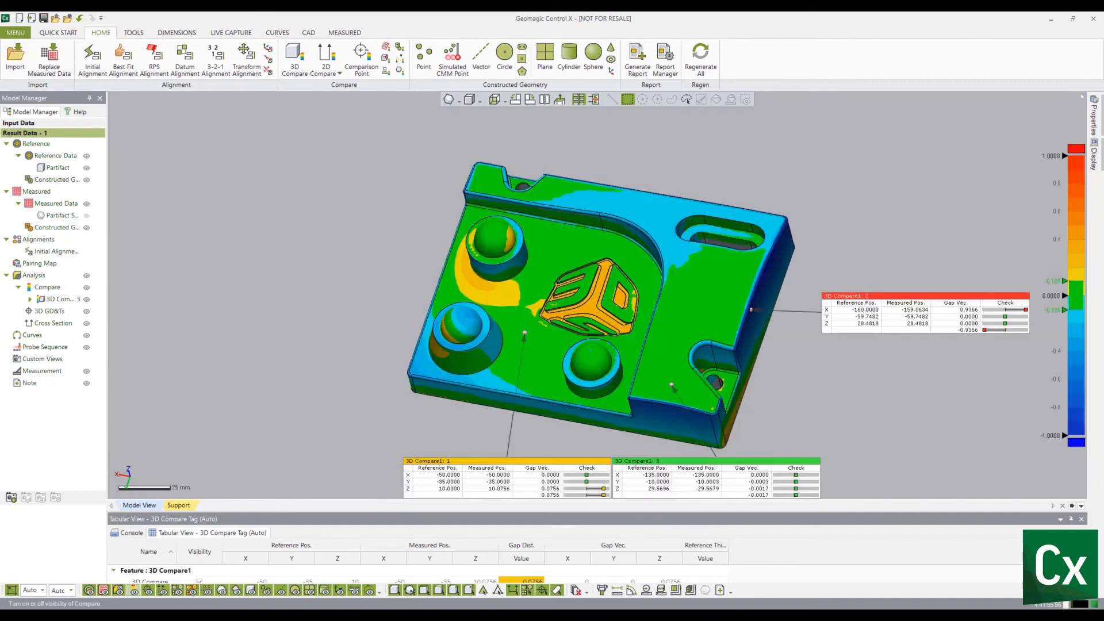